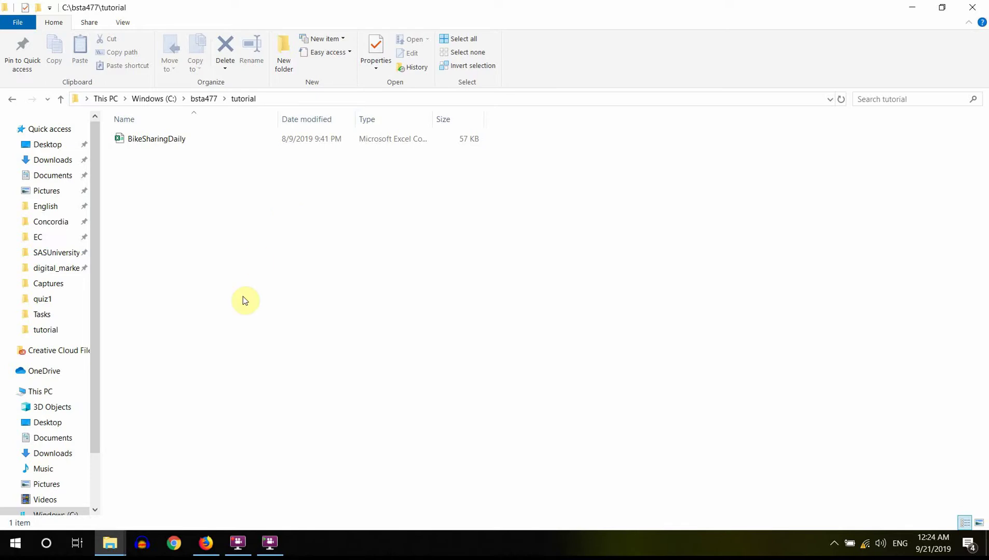
# - Launch SAS Enterprise Guide 7.1 from a 'sas e' Start search and create a new project
pyautogui.click(45, 544)
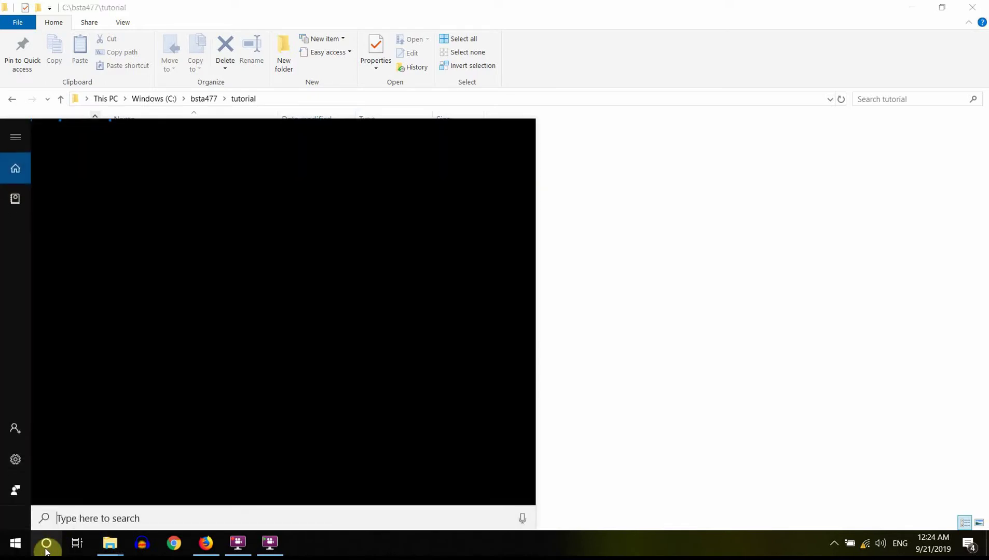
pyautogui.write('sas e')
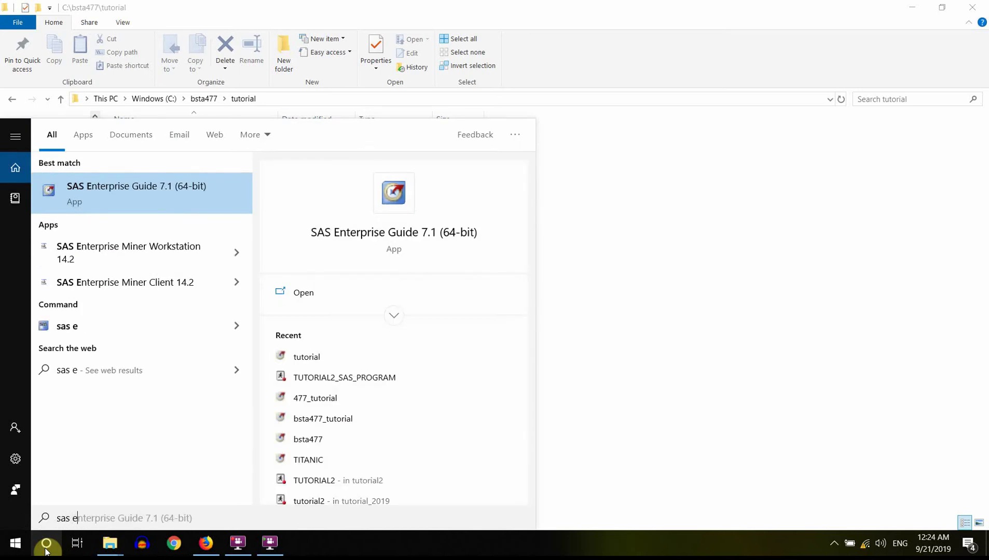
pyautogui.click(166, 193)
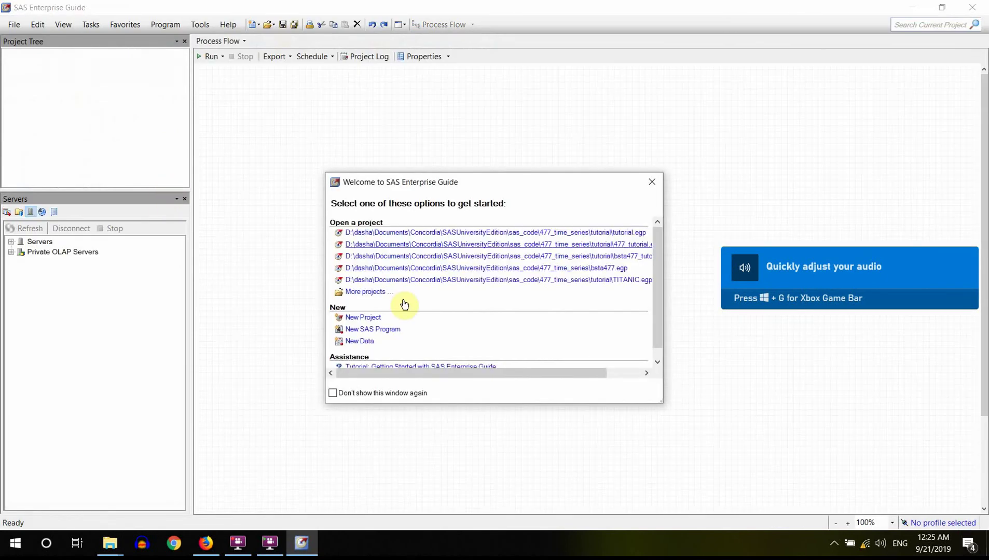
pyautogui.click(363, 318)
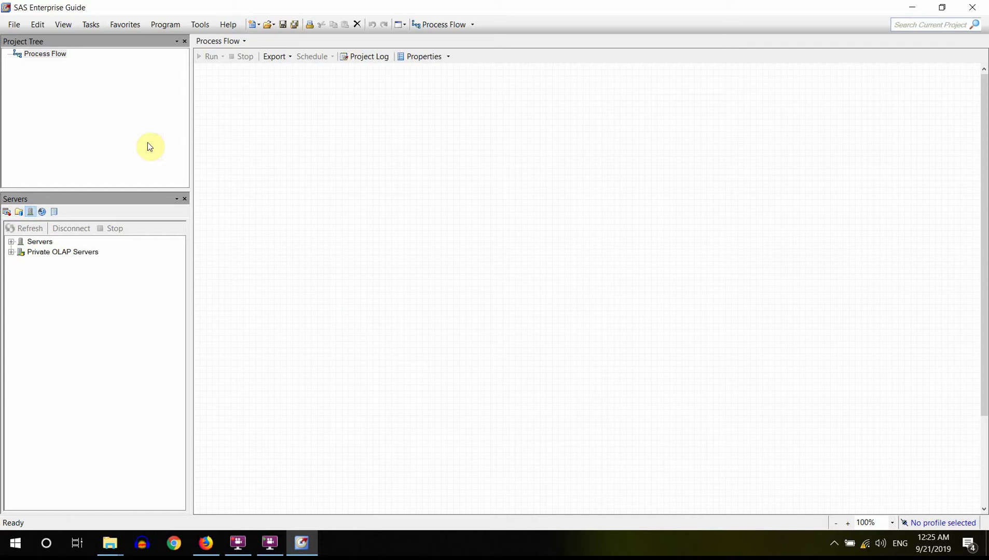
# - Save the new project with the file name 'tutorial'
pyautogui.click(14, 25)
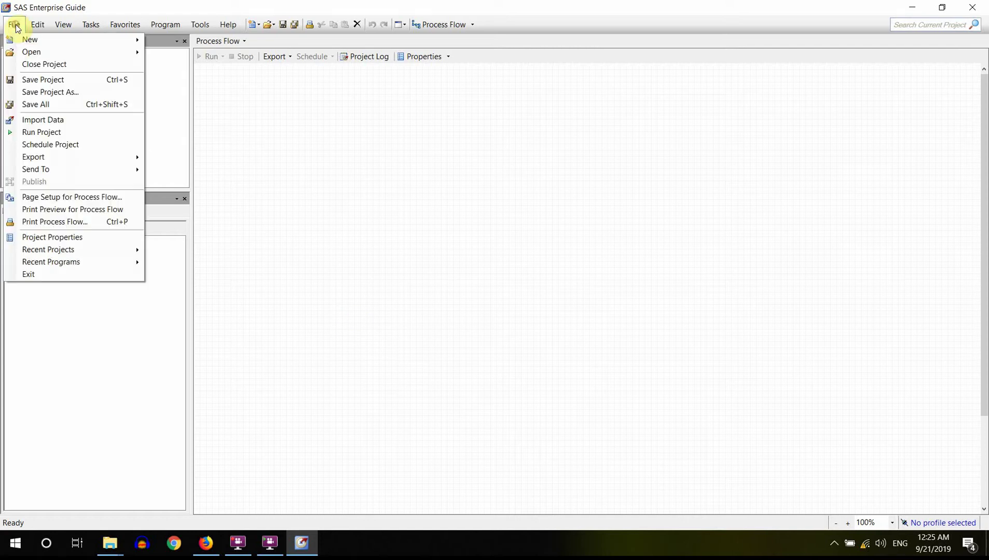
pyautogui.click(43, 80)
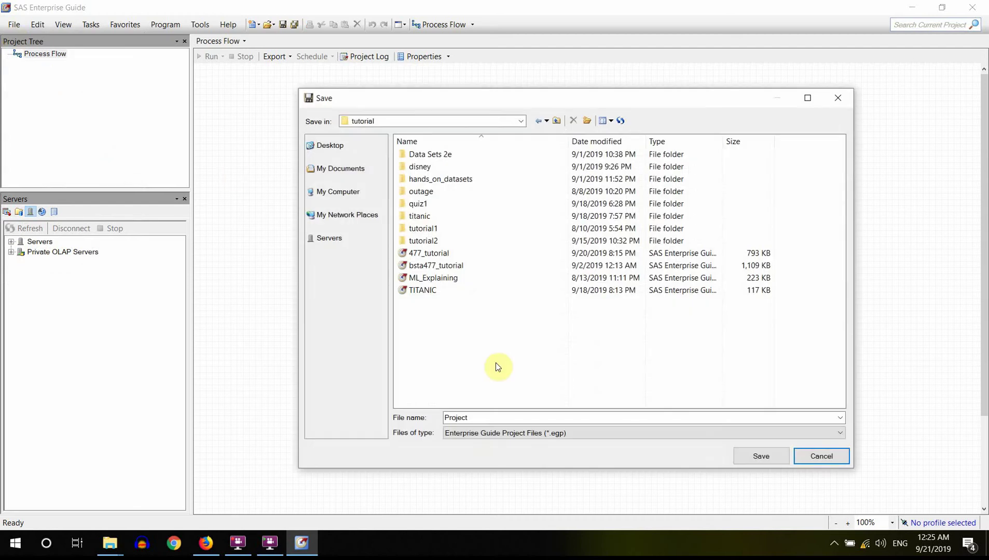
pyautogui.doubleClick(486, 418)
pyautogui.write('tu')
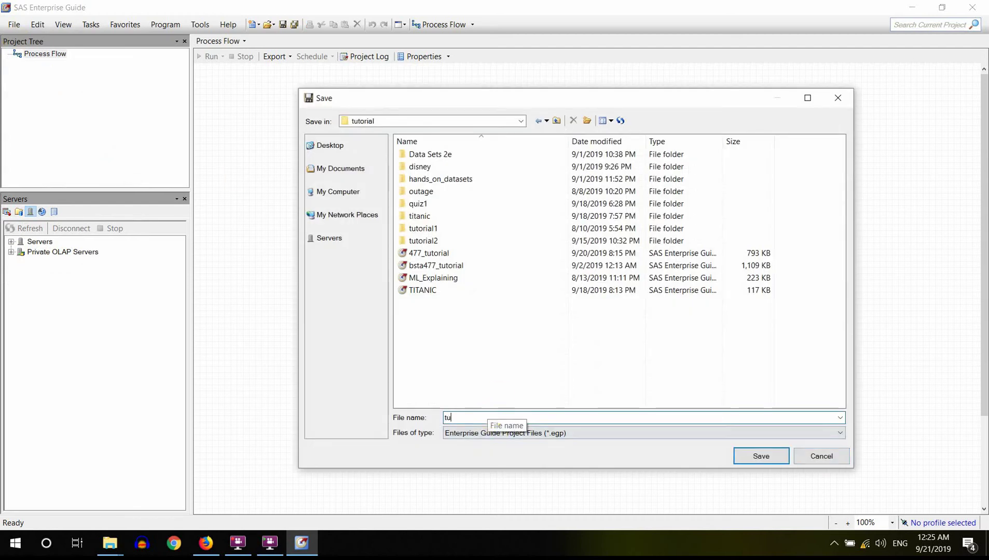
pyautogui.write('torial')
pyautogui.press('Return')
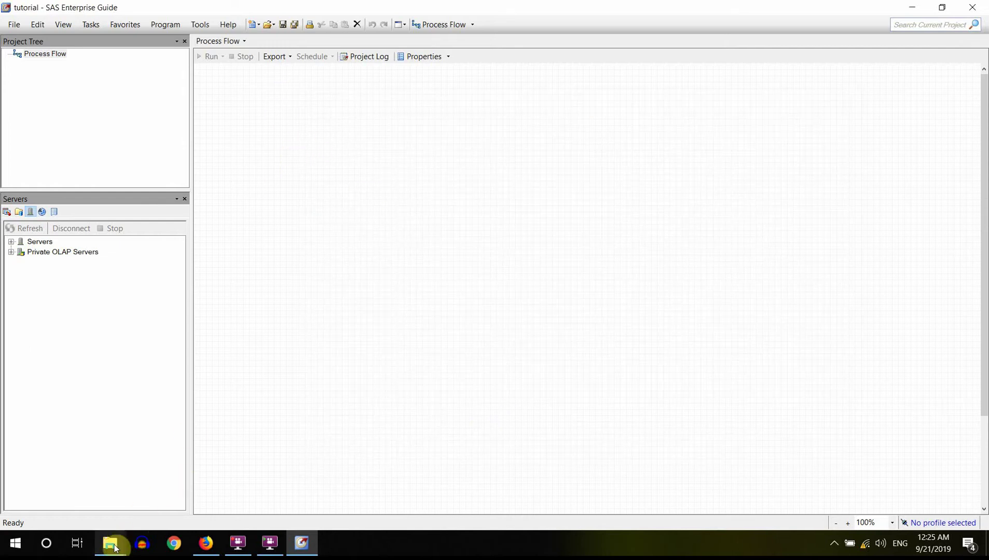
# - Select the full path C:\bsta477\tutorial in File Explorer's address bar to copy it
pyautogui.moveTo(115, 548)
pyautogui.click(94, 504)
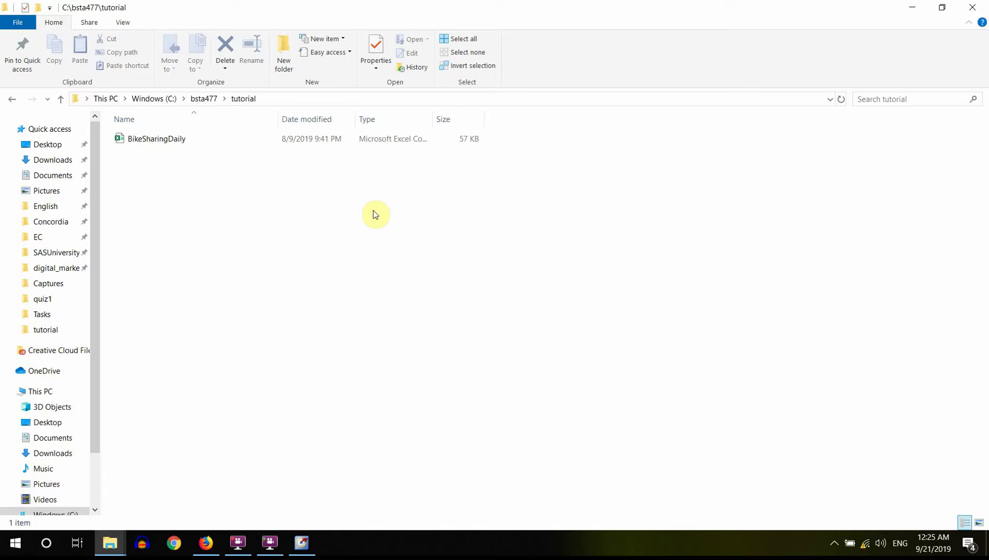
pyautogui.click(346, 98)
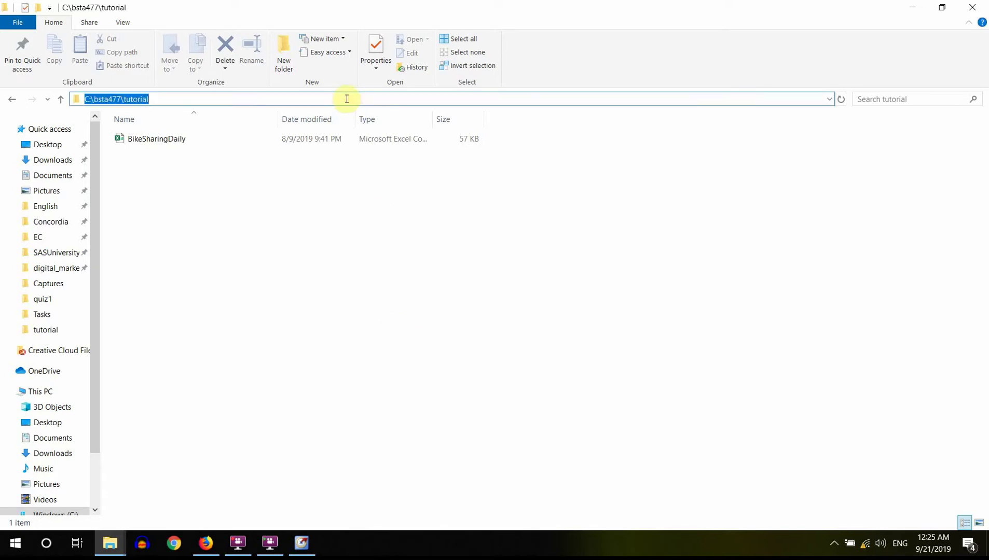
pyautogui.click(346, 99)
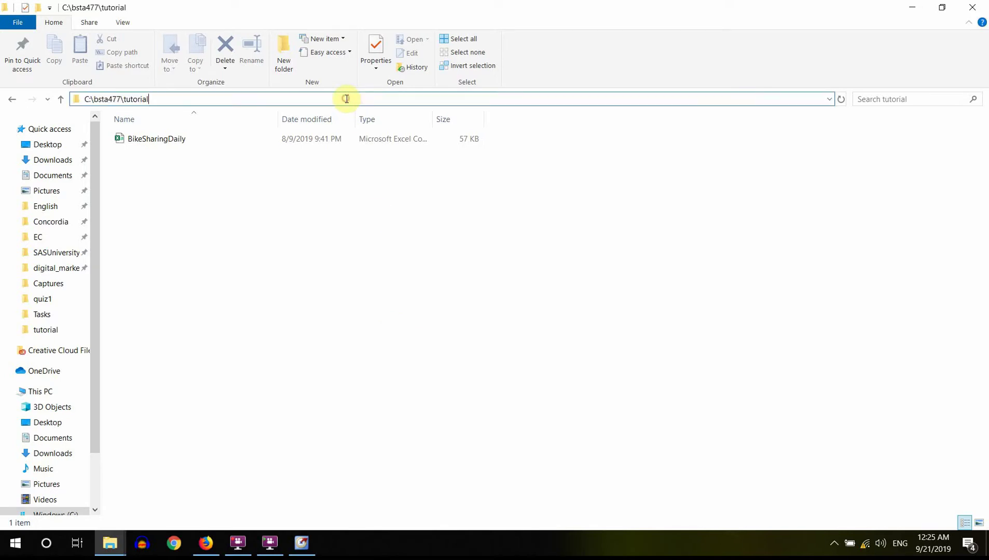
pyautogui.doubleClick(346, 99)
pyautogui.click(346, 98)
pyautogui.doubleClick(346, 98)
pyautogui.click(346, 99)
pyautogui.tripleClick(347, 99)
pyautogui.hotkey('ctrl', 'c')
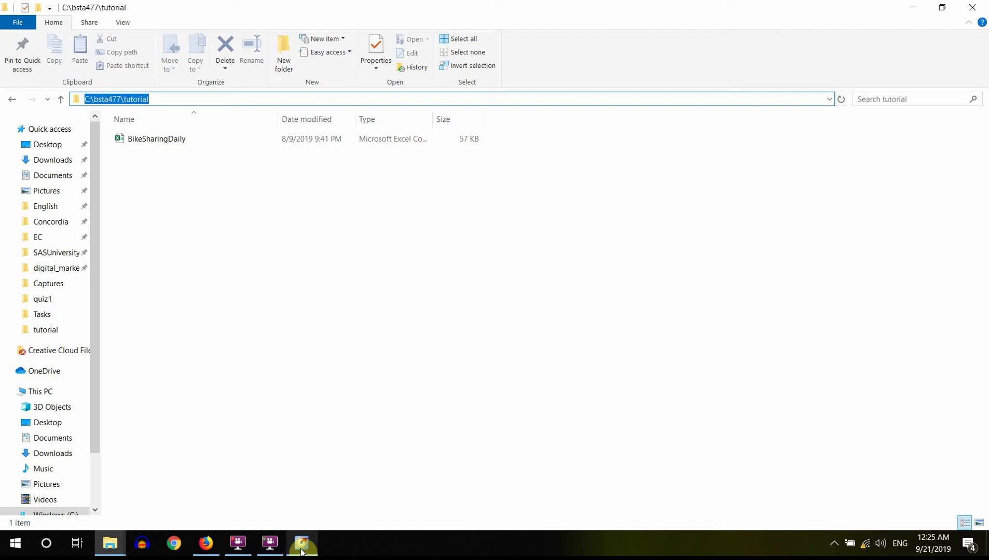
pyautogui.moveTo(301, 551)
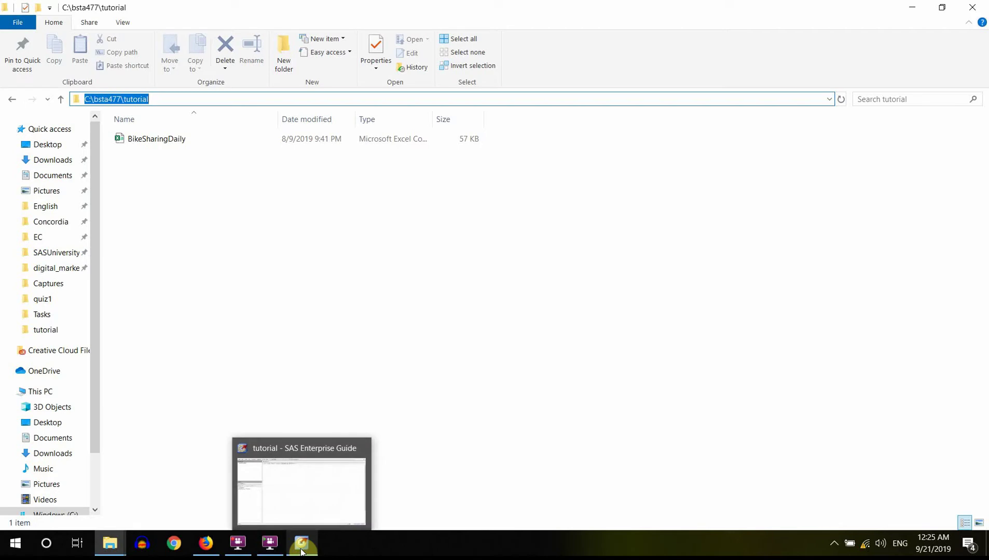
# - Back in the tutorial project, add a new SAS program
pyautogui.click(301, 551)
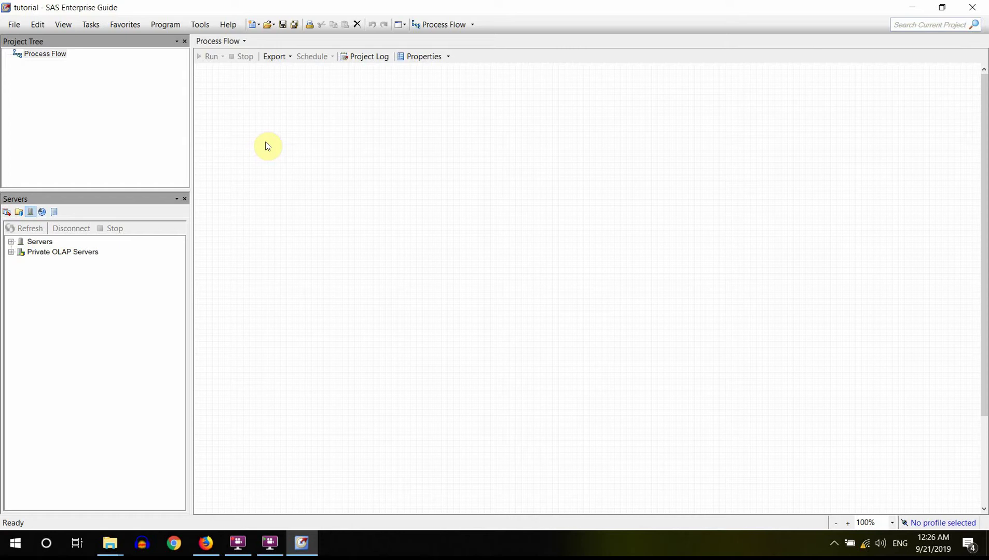
pyautogui.click(257, 27)
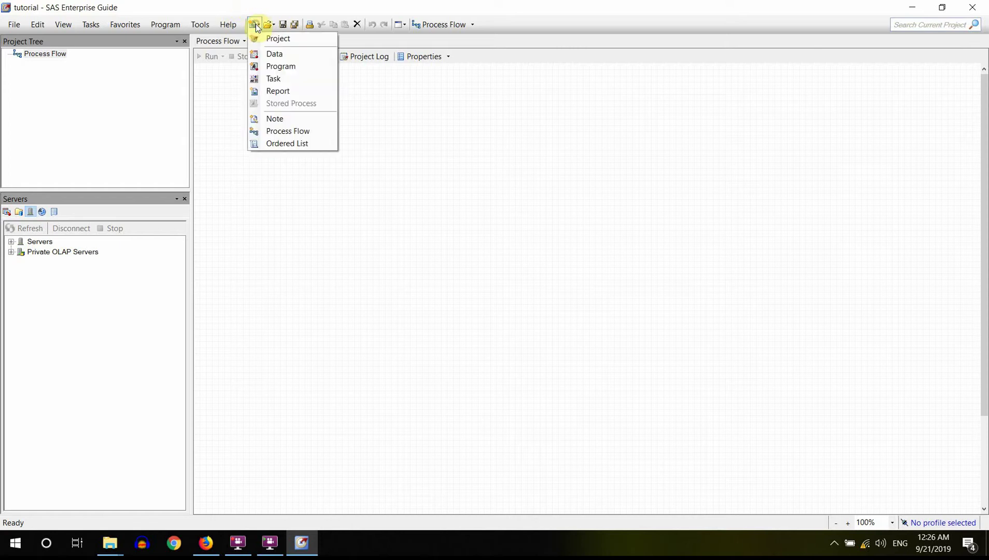
pyautogui.click(278, 66)
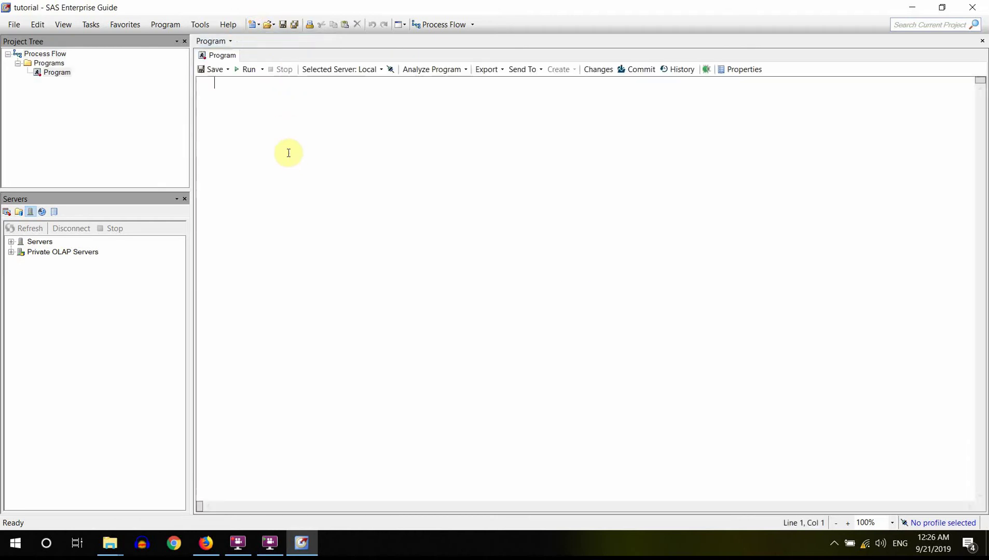
# - Write the statement libname tutorial "C:\bsta477\tutorial\"; using the pasted folder path
pyautogui.write('libname tutorial ')
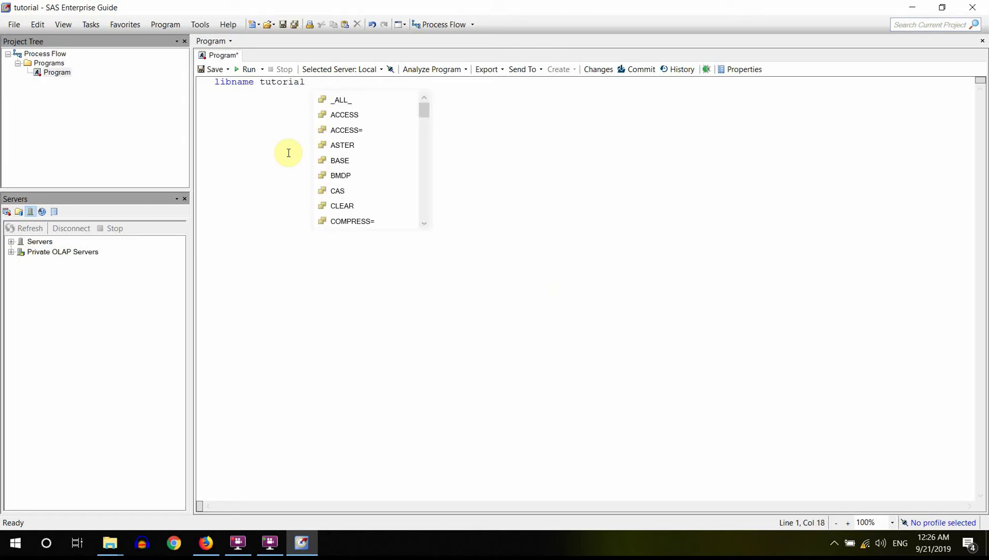
pyautogui.write('"')
pyautogui.hotkey('ctrl', 'v')
pyautogui.write('"')
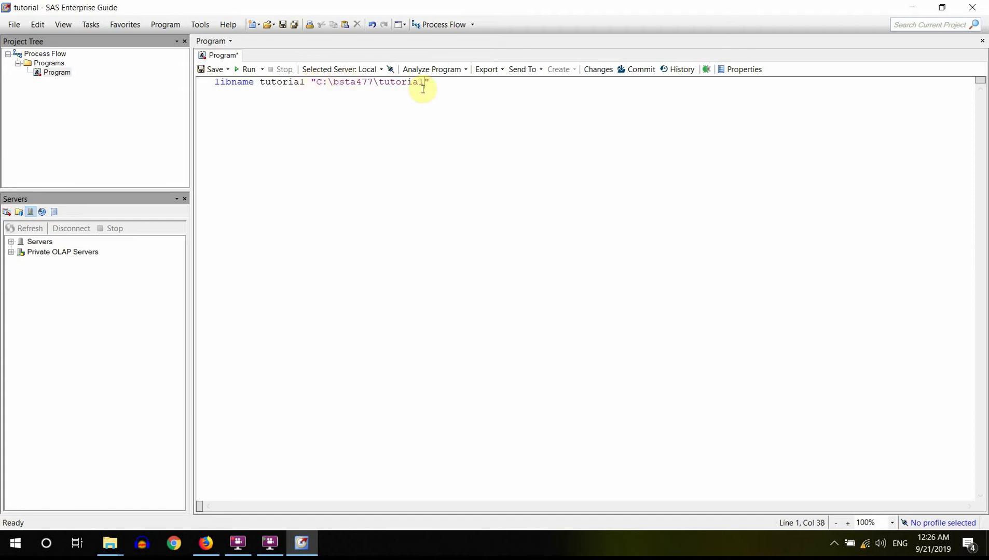
pyautogui.write('\\')
pyautogui.press('Right')
pyautogui.write(';')
# - Run the libname program, dismiss the SETINIT license warning, and scroll the log to the TUTORIAL libref note
pyautogui.click(247, 69)
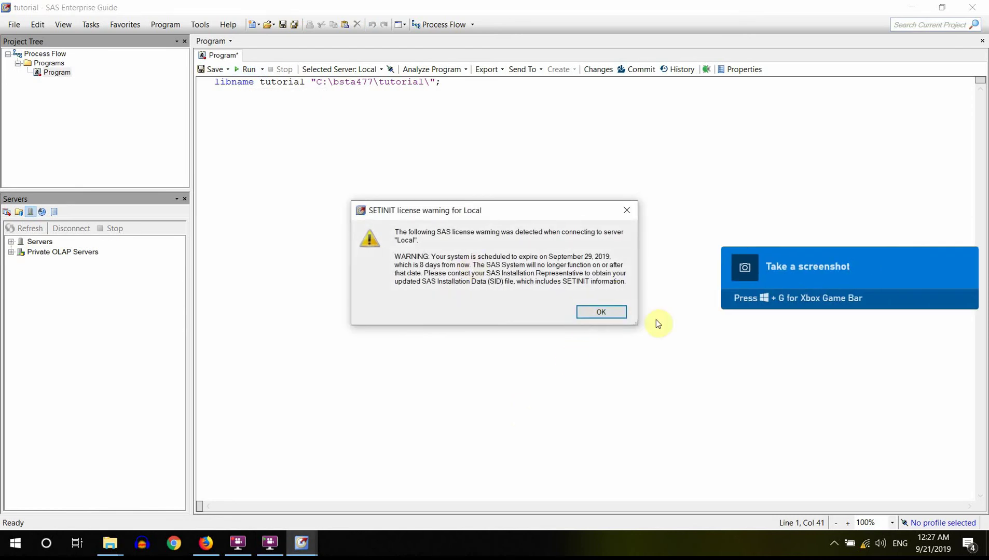
pyautogui.click(617, 313)
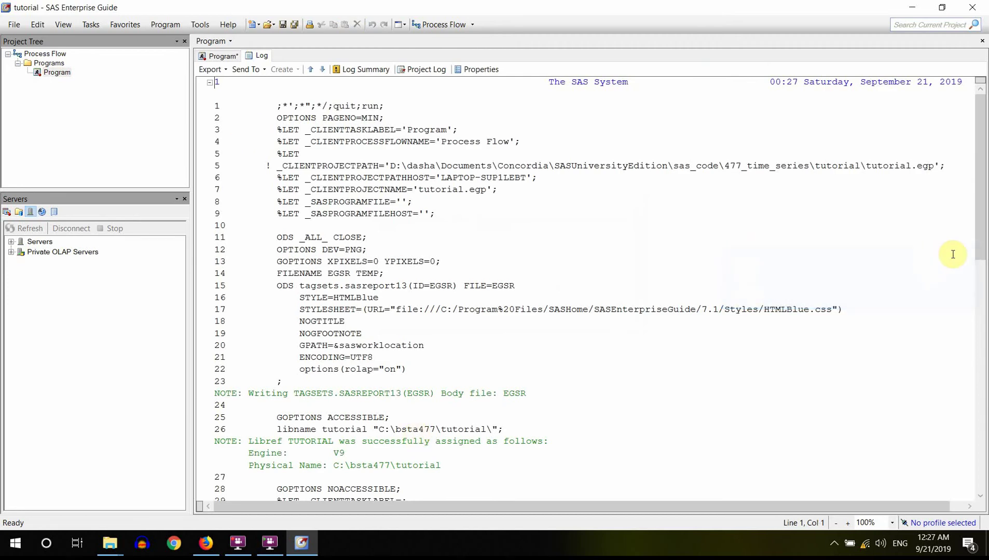
pyautogui.moveTo(982, 252); pyautogui.dragTo(983, 363)
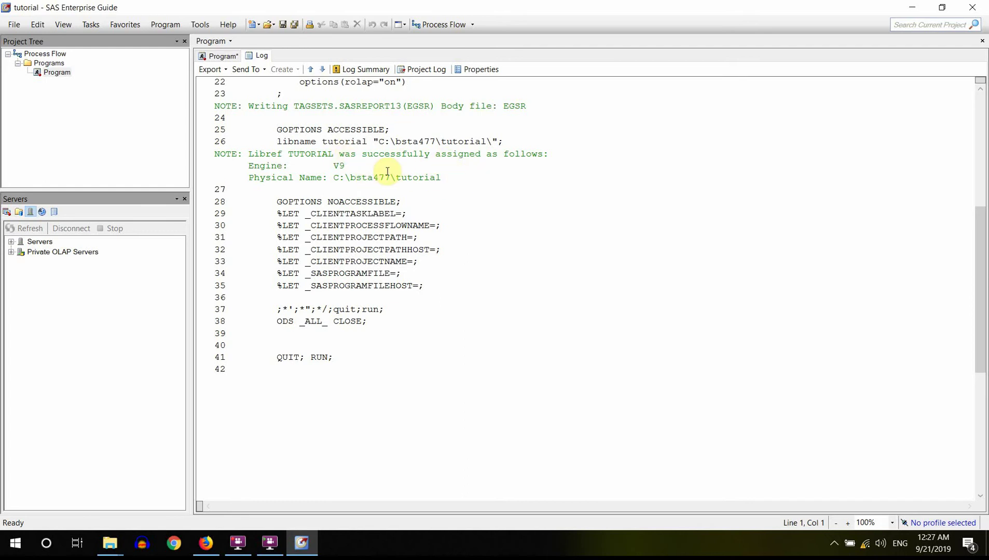
# - Save the tutorial project
pyautogui.click(217, 56)
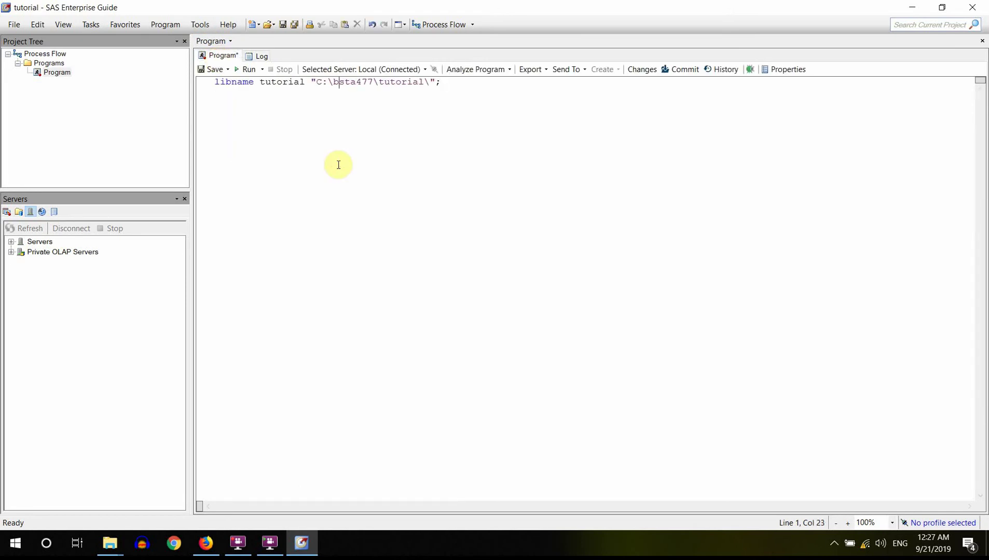
pyautogui.click(284, 26)
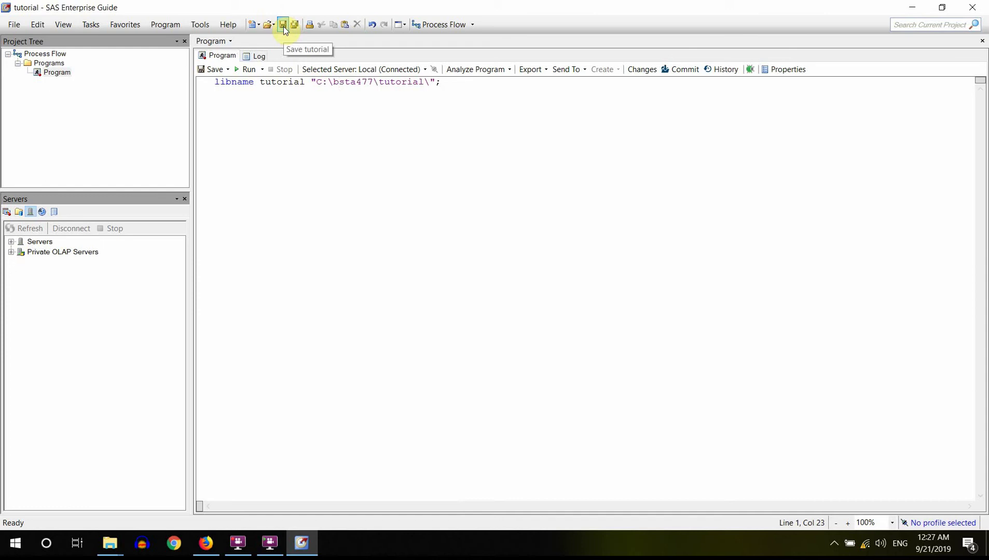
pyautogui.click(98, 106)
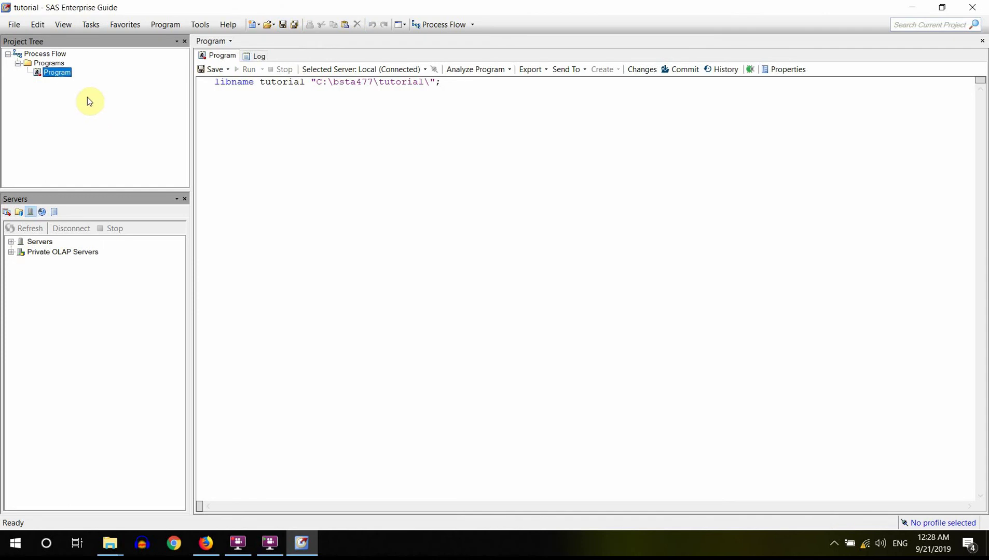
# - Start a data import of BikeSharingDaily from the tutorial folder
pyautogui.click(6, 26)
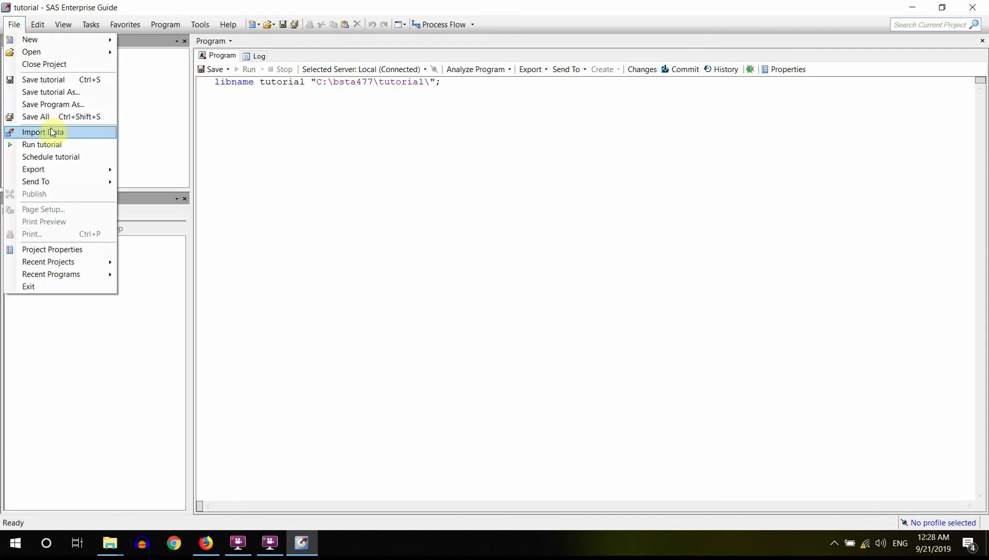
pyautogui.click(93, 130)
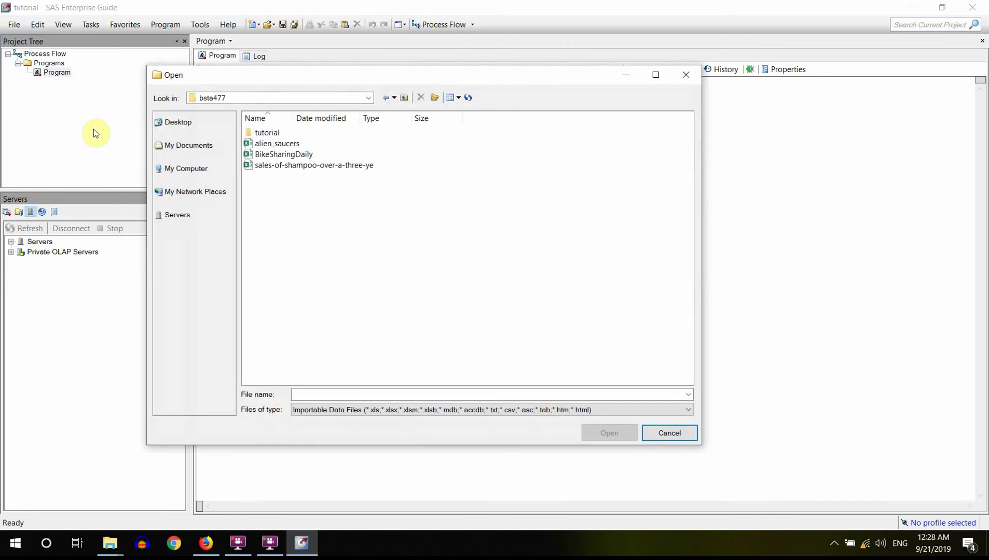
pyautogui.doubleClick(268, 134)
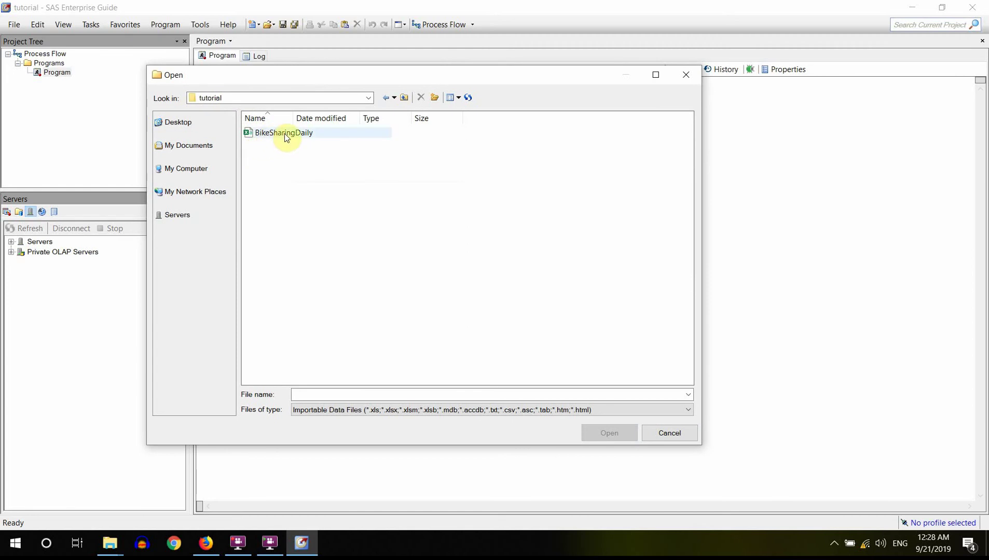
pyautogui.doubleClick(284, 134)
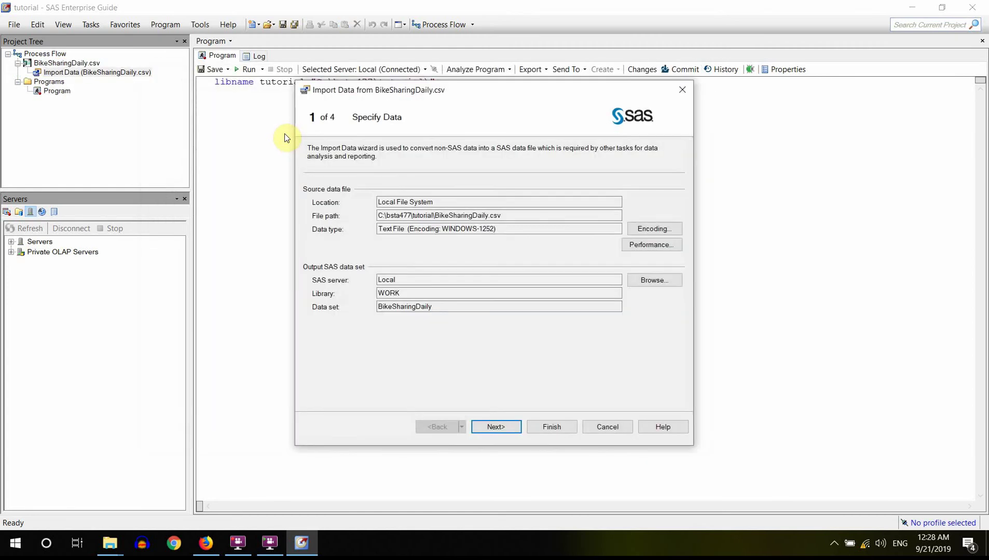
pyautogui.doubleClick(401, 293)
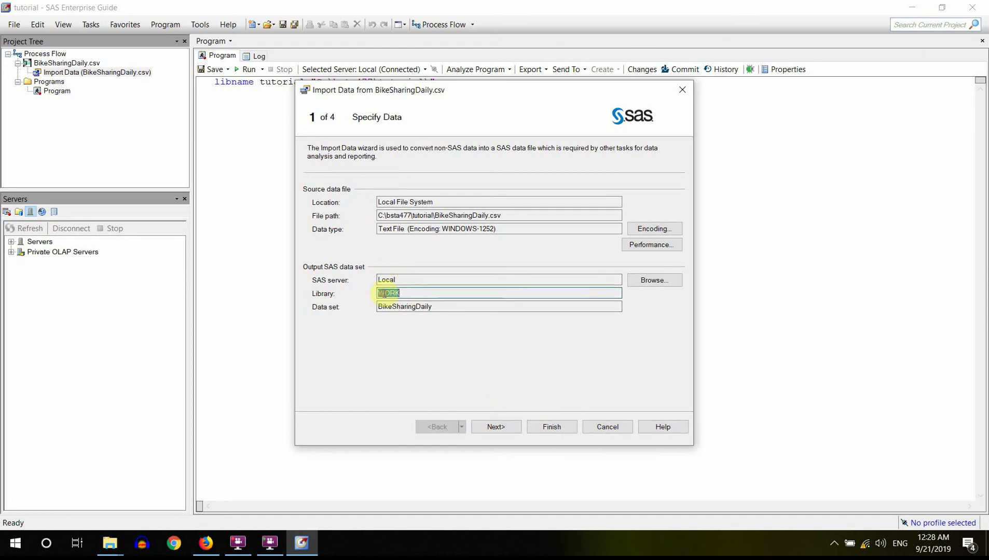
pyautogui.click(408, 294)
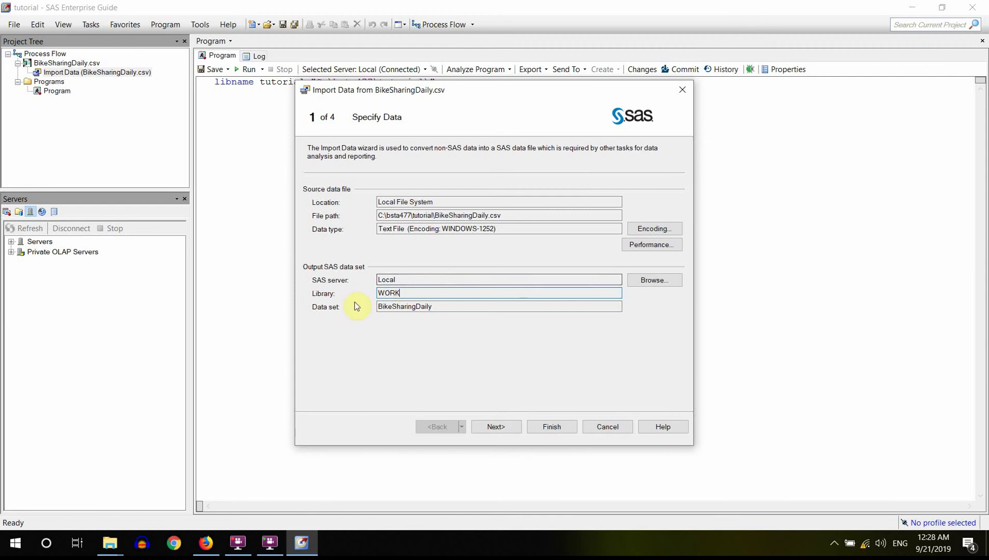
# - Set the import's output data set to TUTORIAL.bikedata and continue to the next wizard step
pyautogui.click(669, 283)
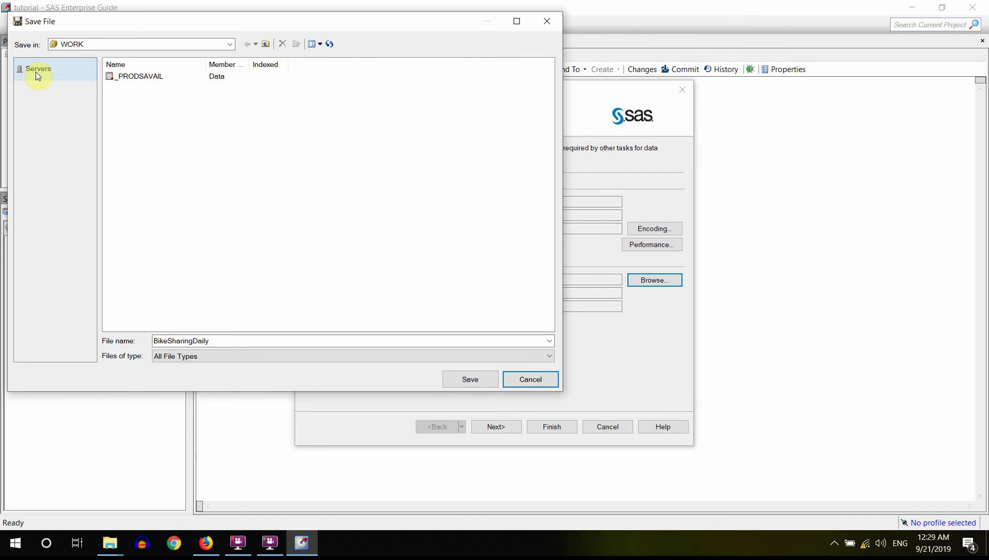
pyautogui.click(38, 76)
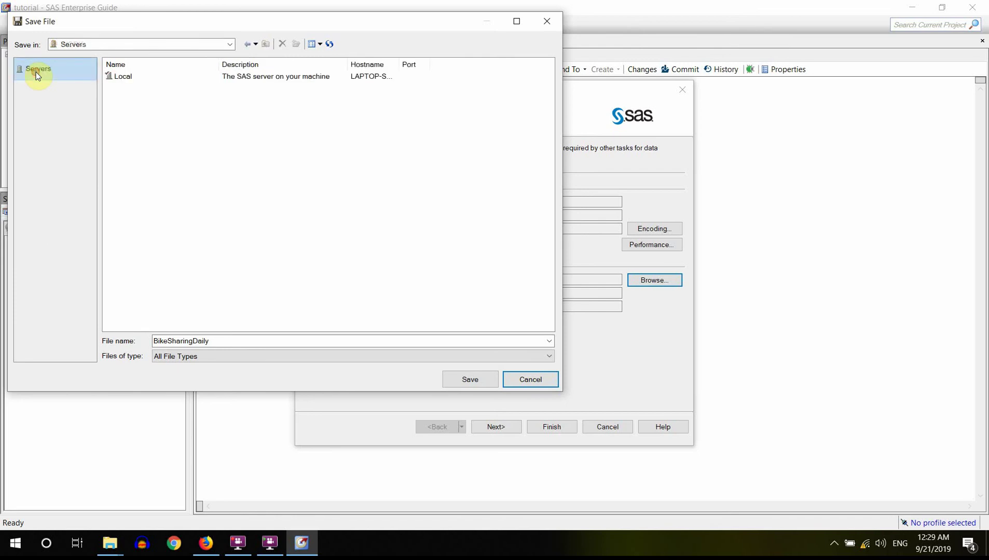
pyautogui.click(122, 77)
pyautogui.doubleClick(122, 78)
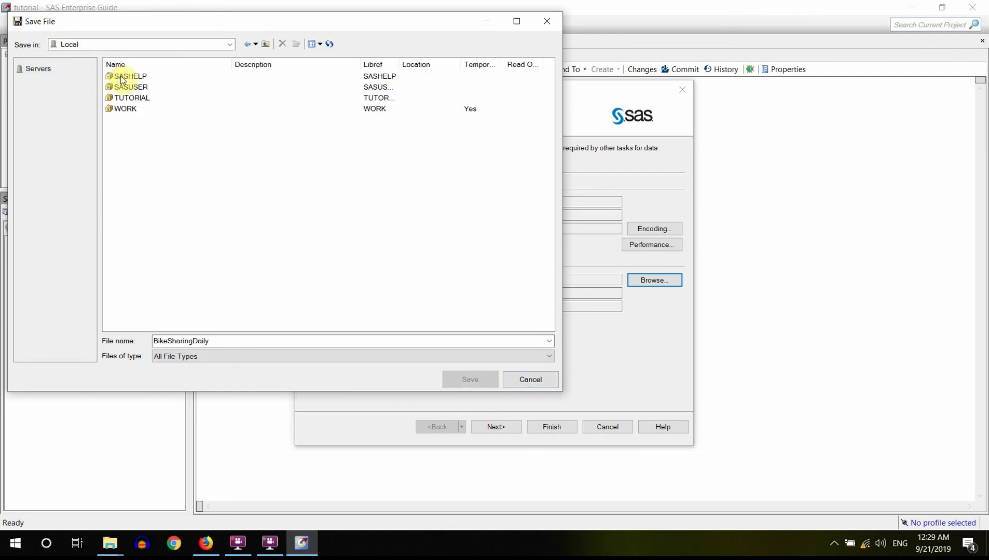
pyautogui.doubleClick(132, 99)
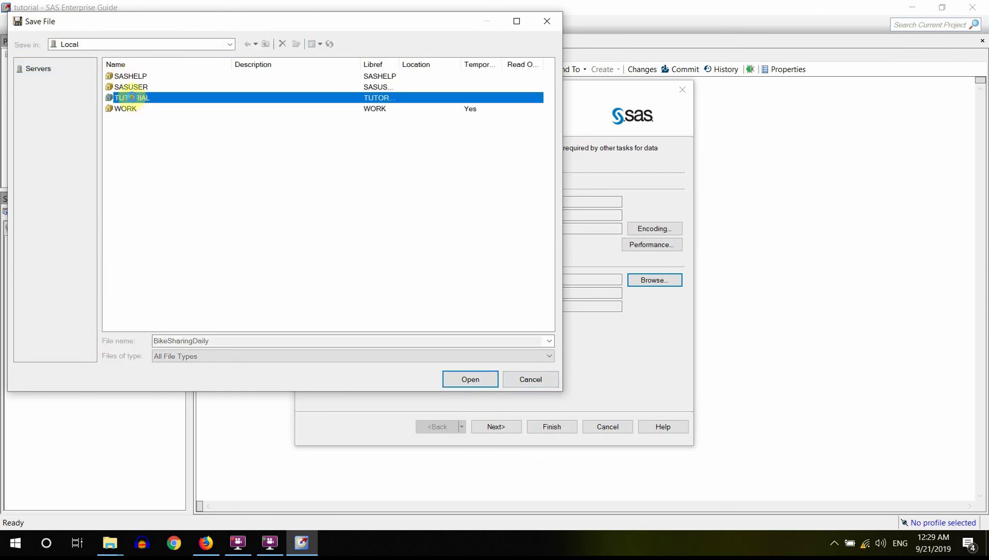
pyautogui.doubleClick(348, 337)
pyautogui.write('bike')
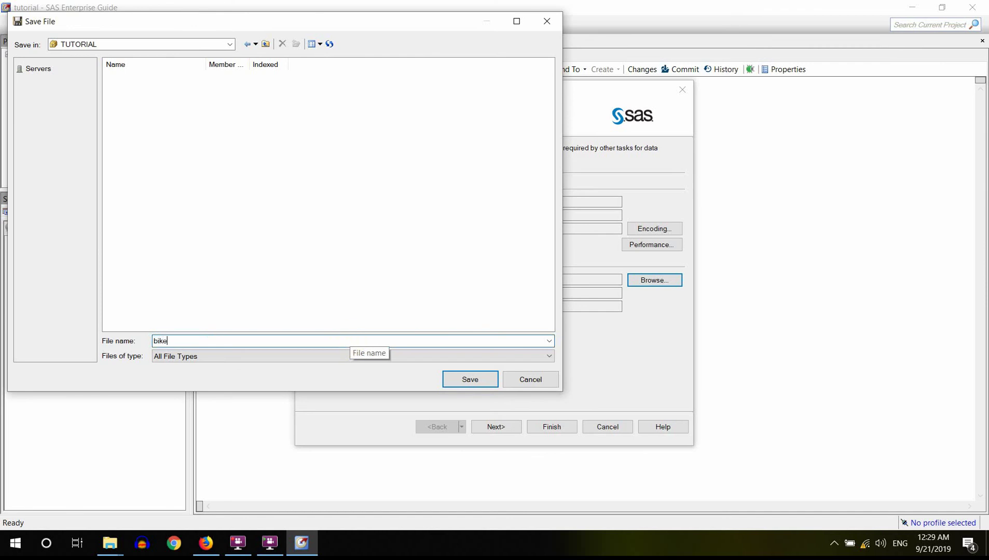
pyautogui.write('data')
pyautogui.click(459, 379)
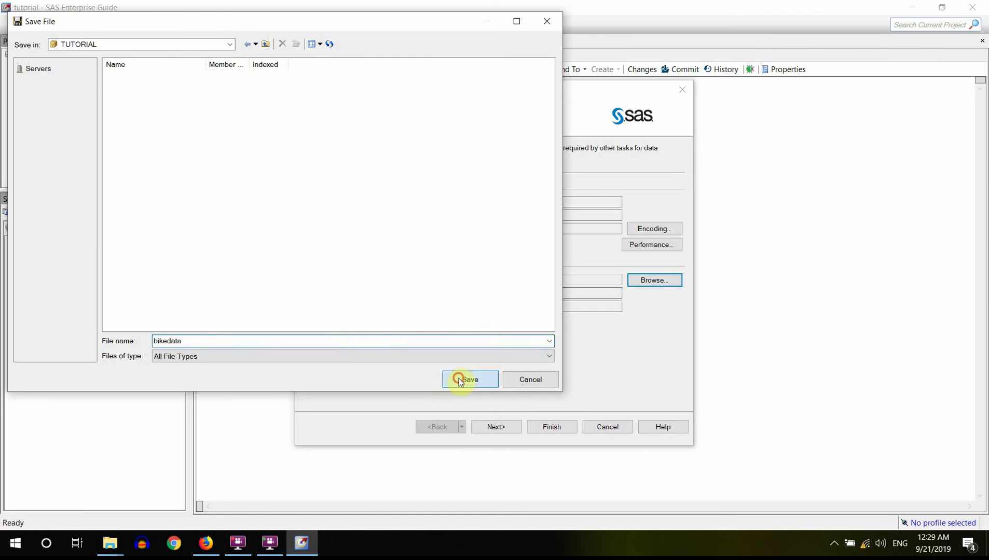
pyautogui.click(499, 424)
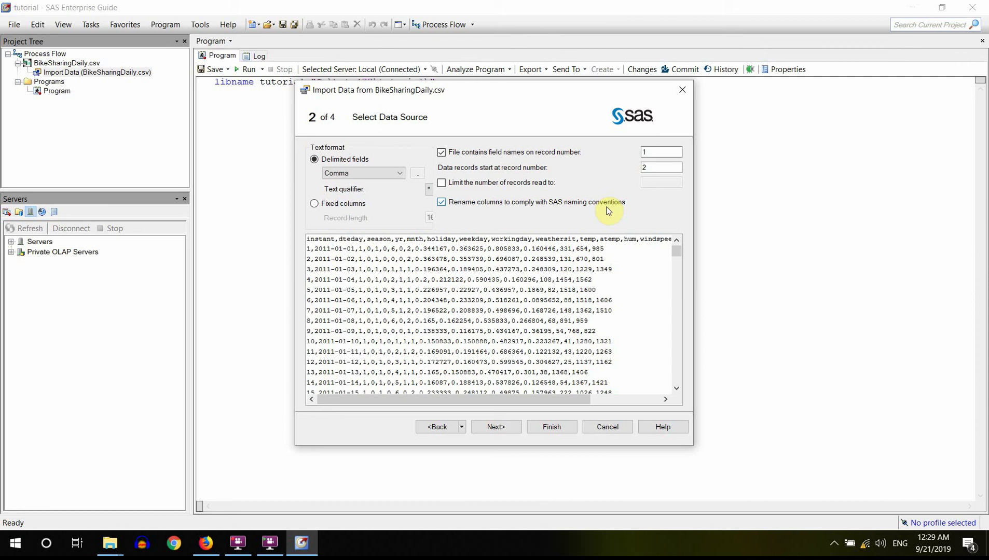
# - Keep the comma delimiter and record-1 field names, then continue to Define Field Attributes
pyautogui.click(495, 427)
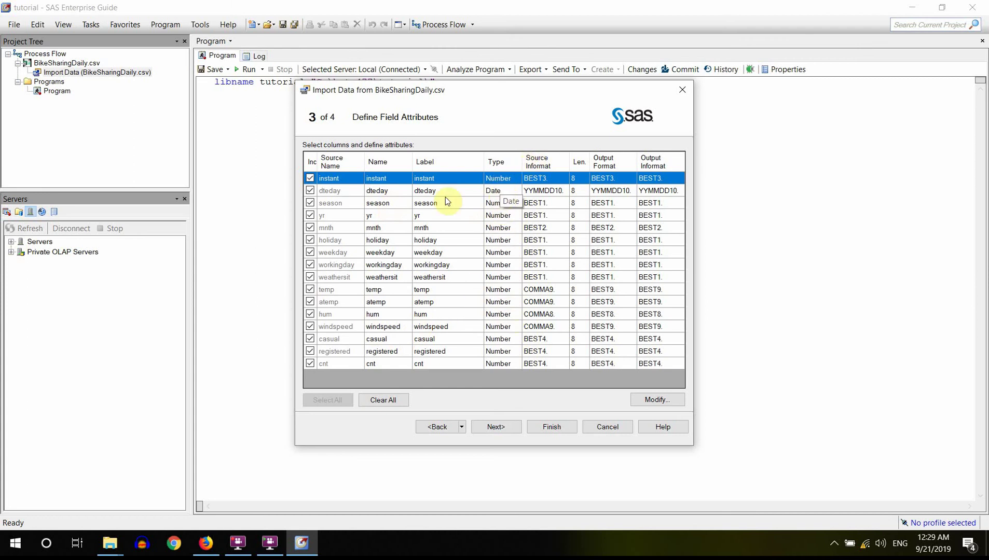
# - Set dteday's type to Date, keep season as Number, and proceed to Advanced Options
pyautogui.click(399, 195)
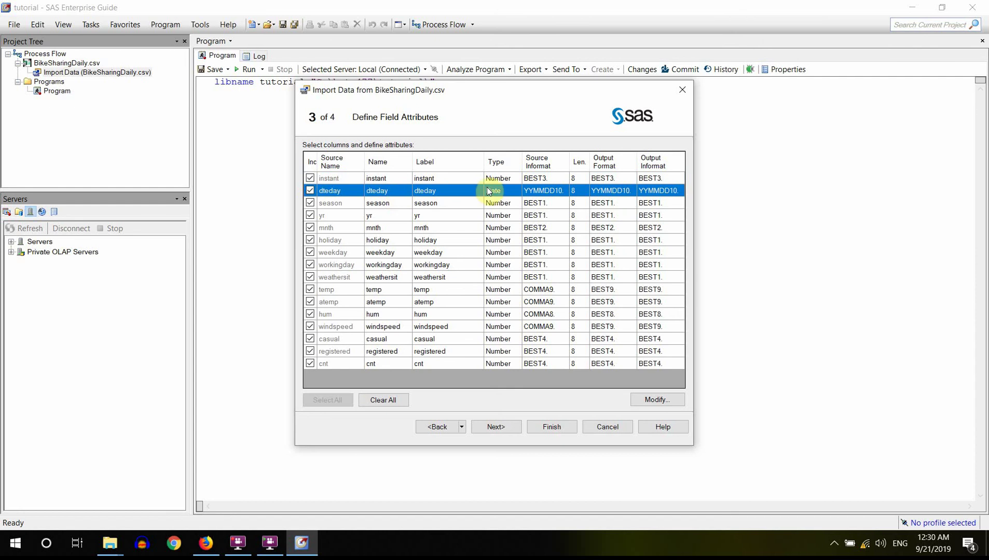
pyautogui.click(506, 193)
pyautogui.click(497, 208)
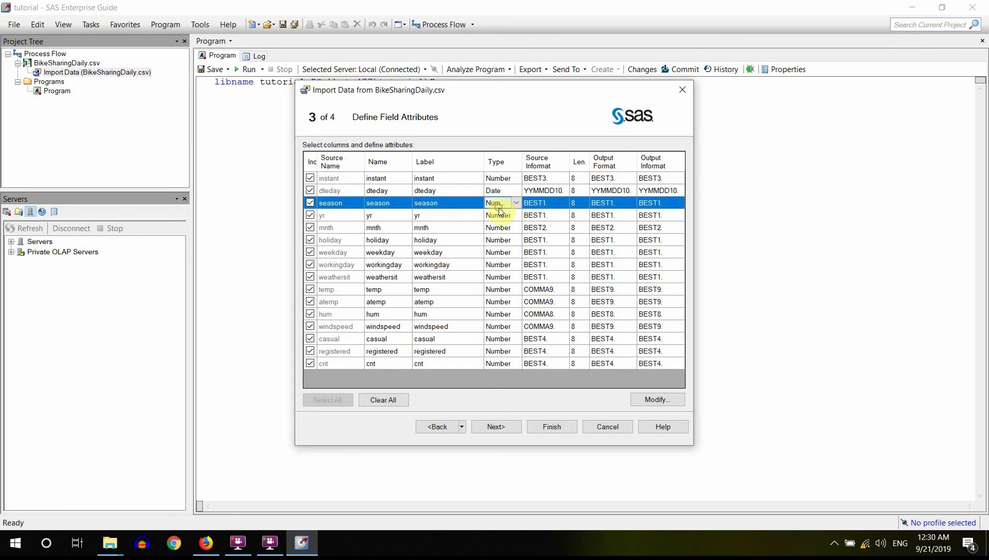
pyautogui.click(540, 208)
pyautogui.click(492, 427)
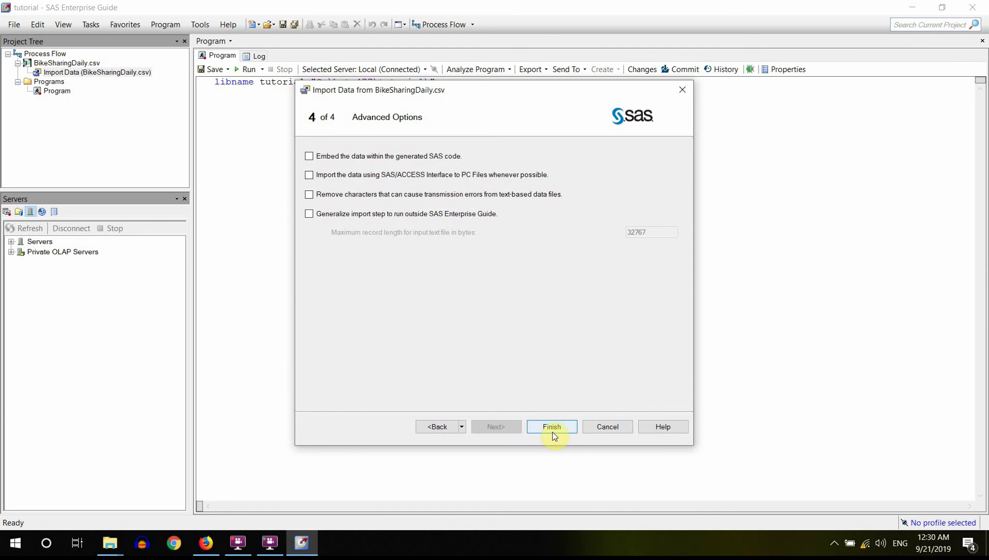
# - Finish the import and scroll the BikeSharingDaily table right to show columns through cnt
pyautogui.click(552, 434)
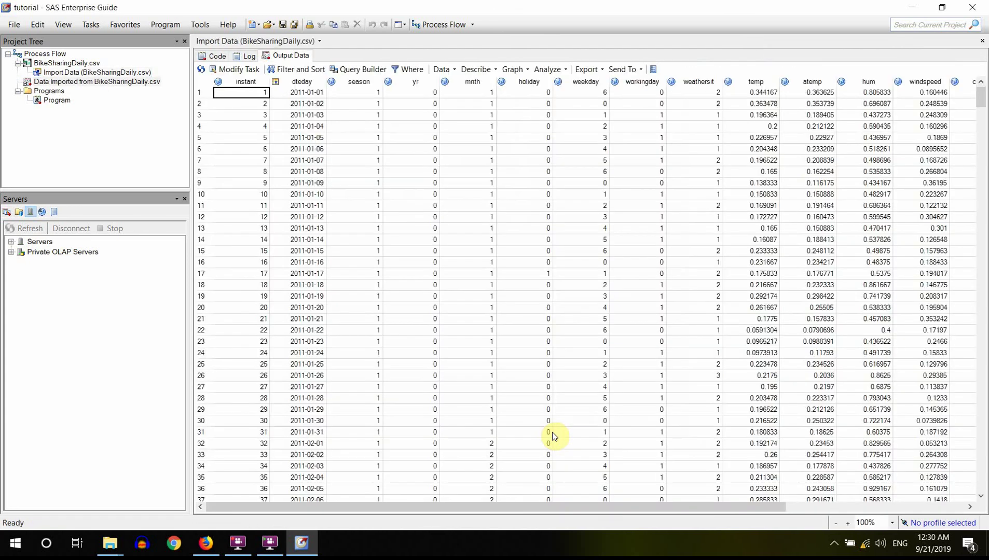
pyautogui.moveTo(521, 507); pyautogui.dragTo(736, 513)
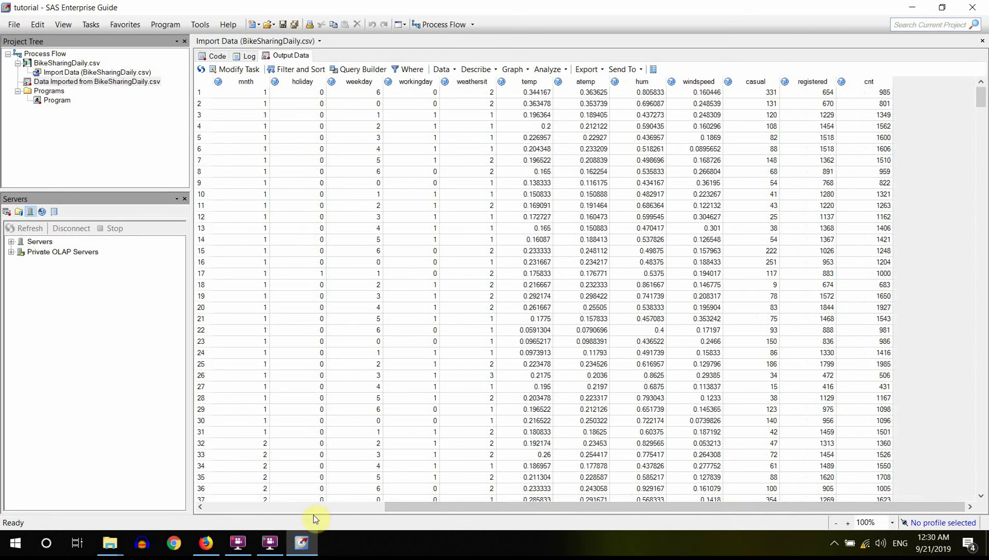